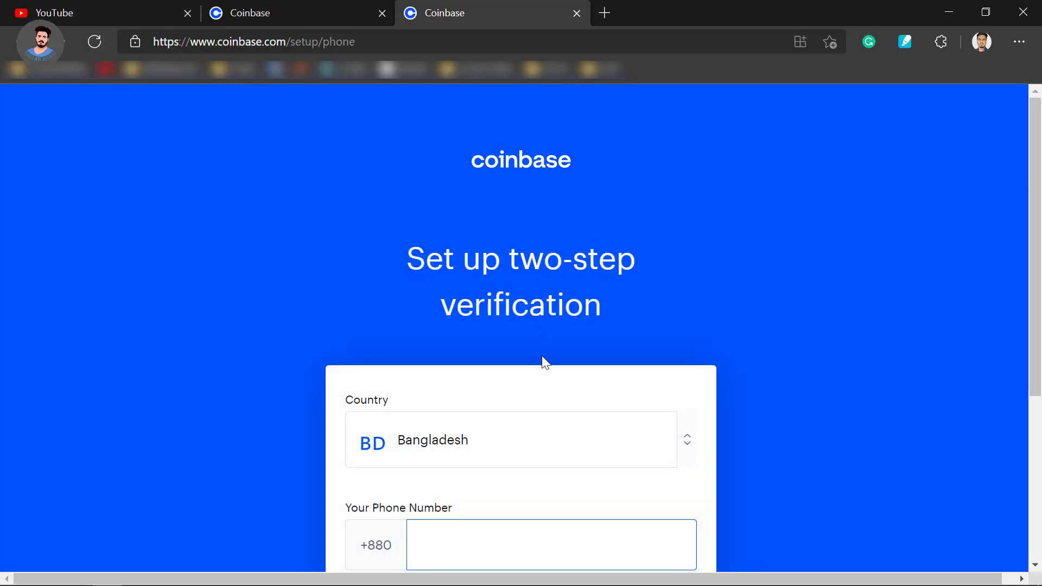
Step: Verify the autofilled phone number with the texted seven-digit code to finish two-step verification
scroll(532, 361, down, 3)
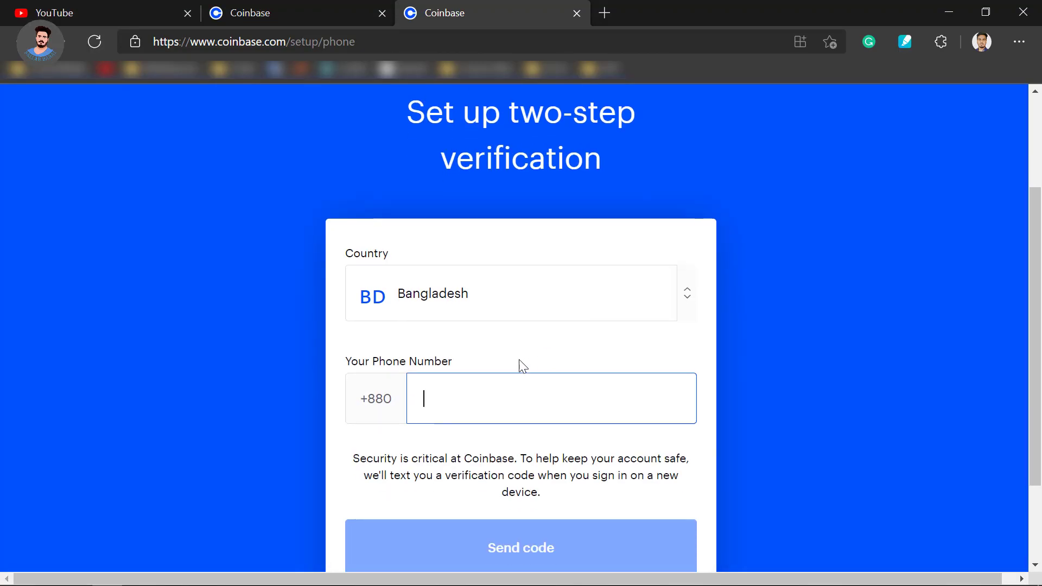
click(441, 403)
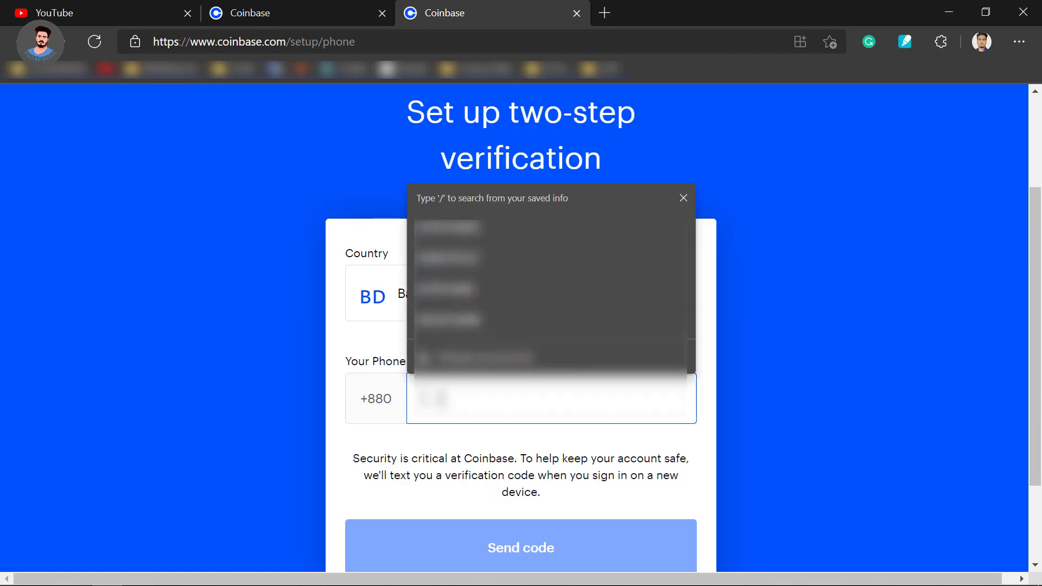
click(537, 334)
scroll(536, 333, down, 2)
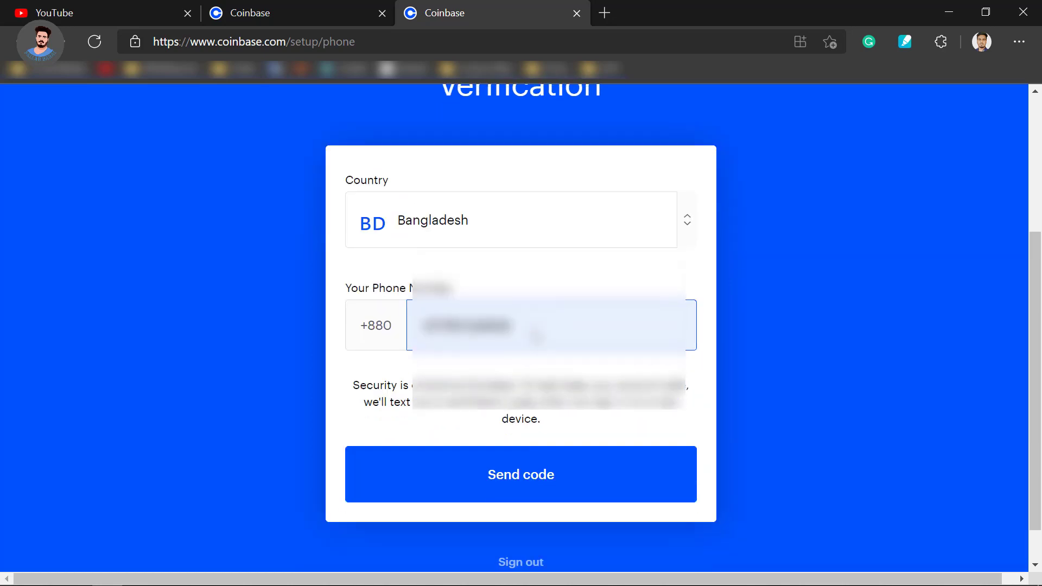
click(539, 433)
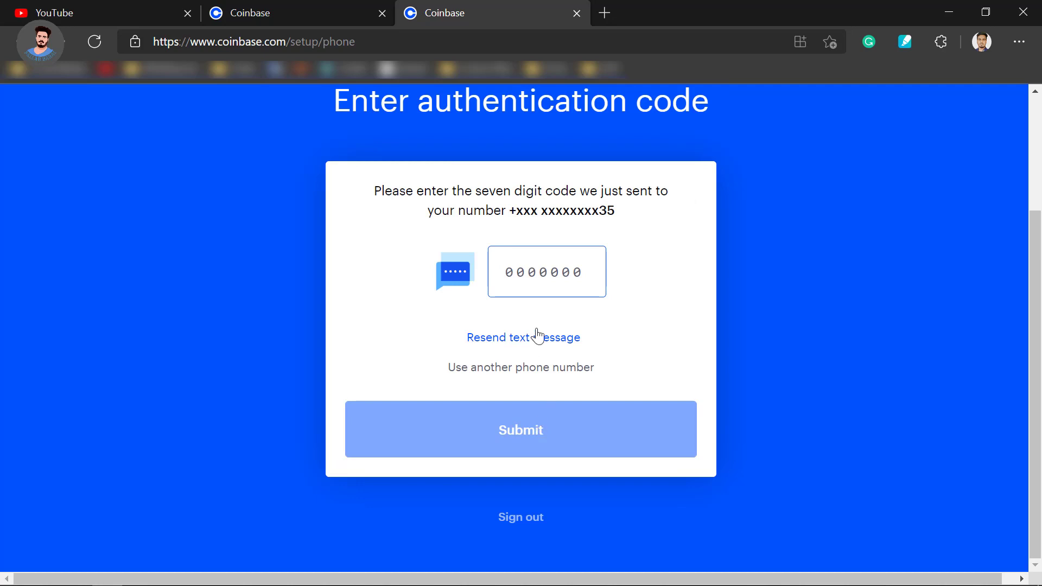
click(549, 420)
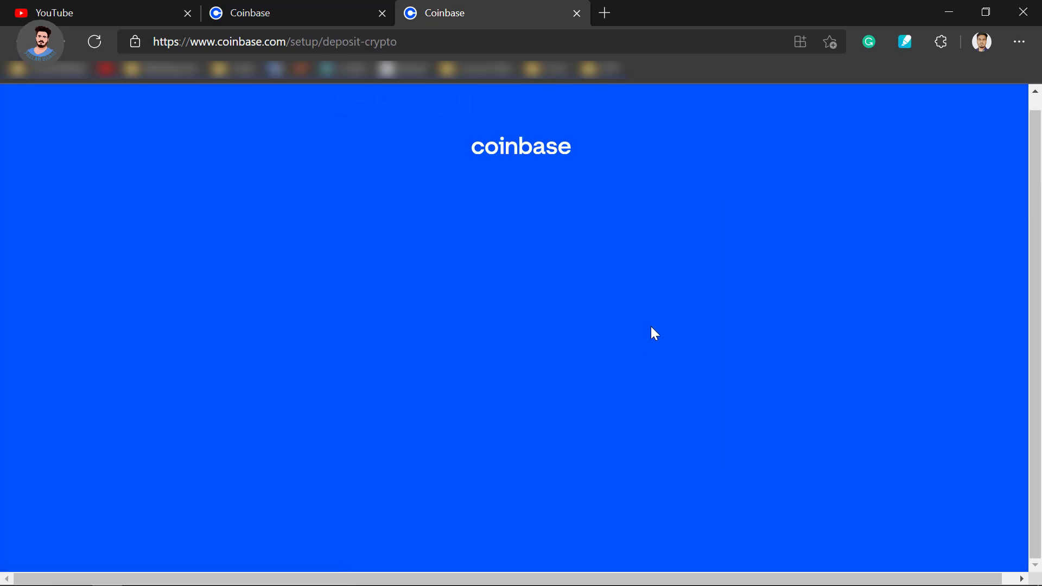
Step: Skip the crypto transfer offer and close the duplicate Coinbase tab
scroll(628, 307, down, 3)
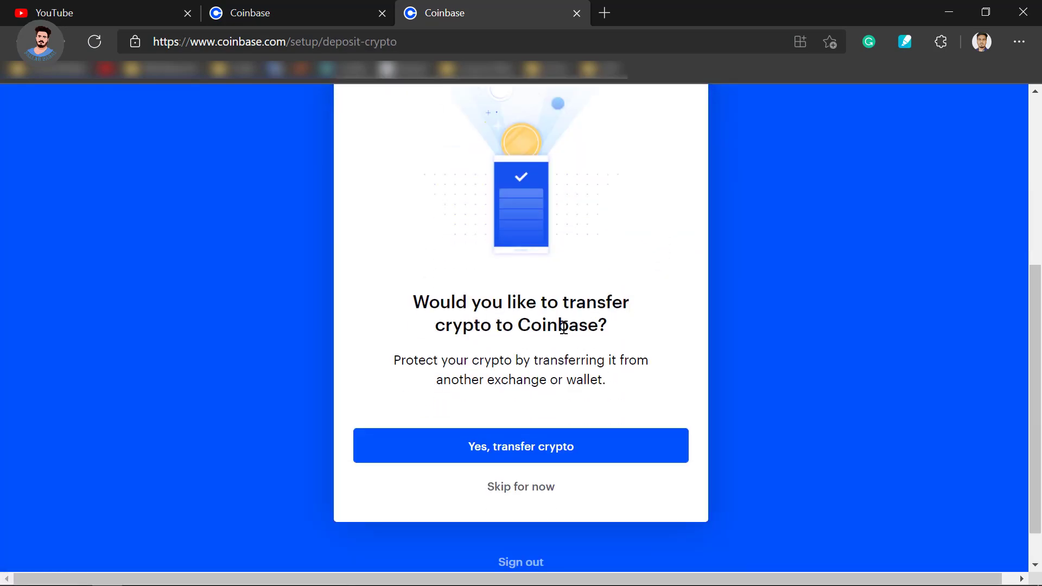
click(540, 488)
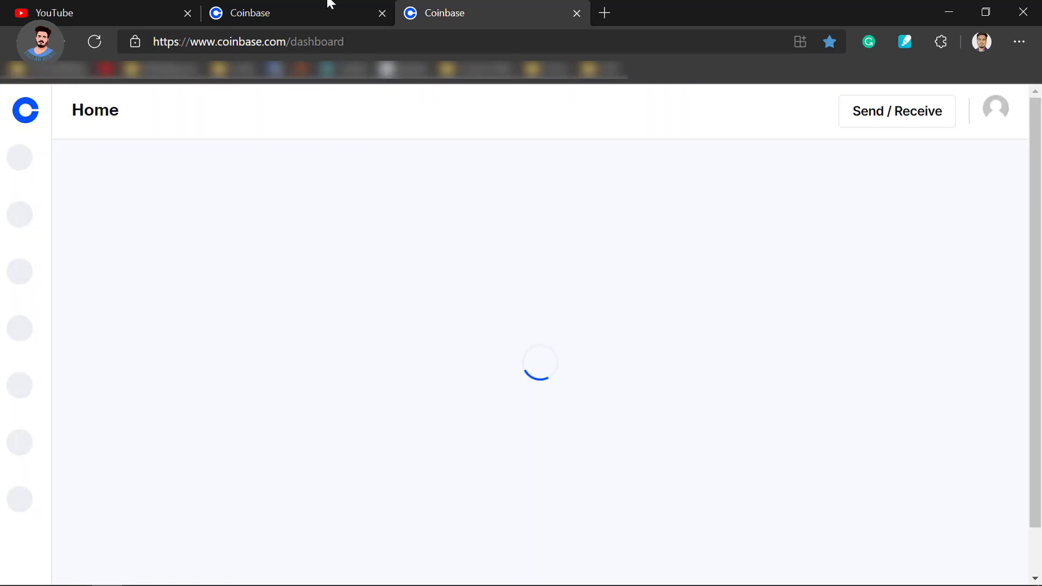
click(382, 13)
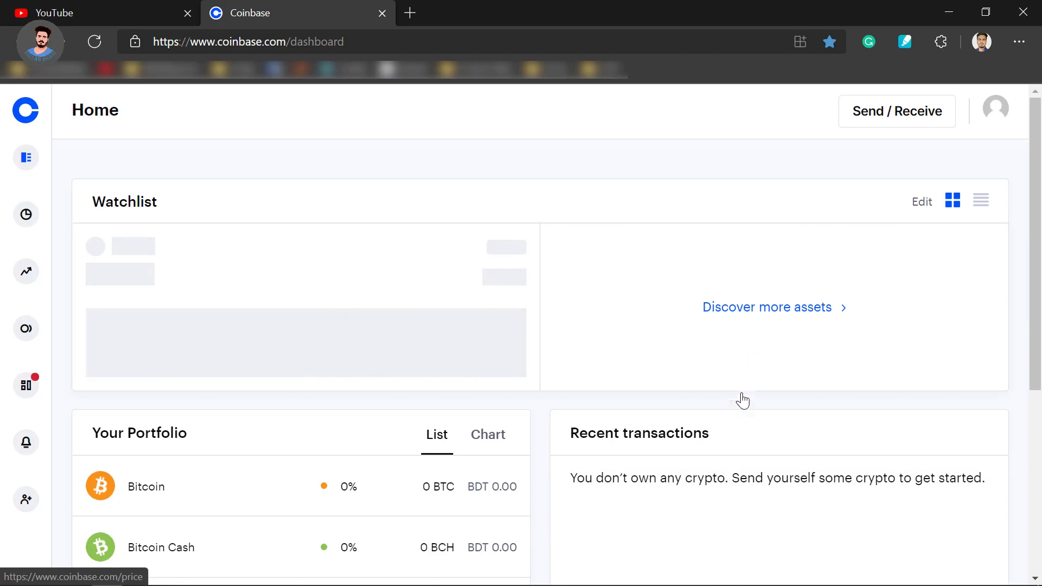
Step: Upload the Owner photo from Pictures as the profile picture in Settings
click(996, 114)
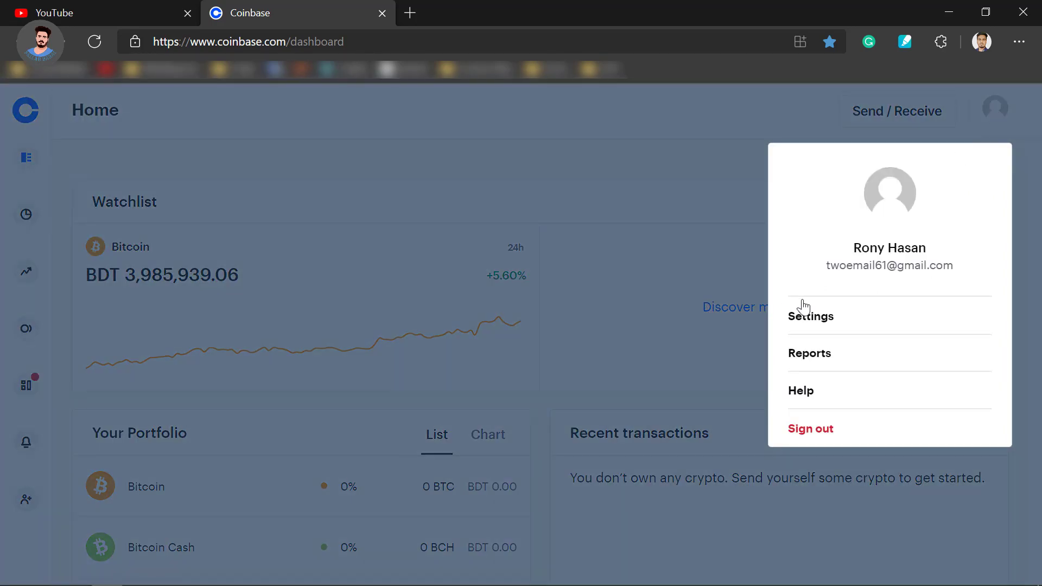
click(822, 322)
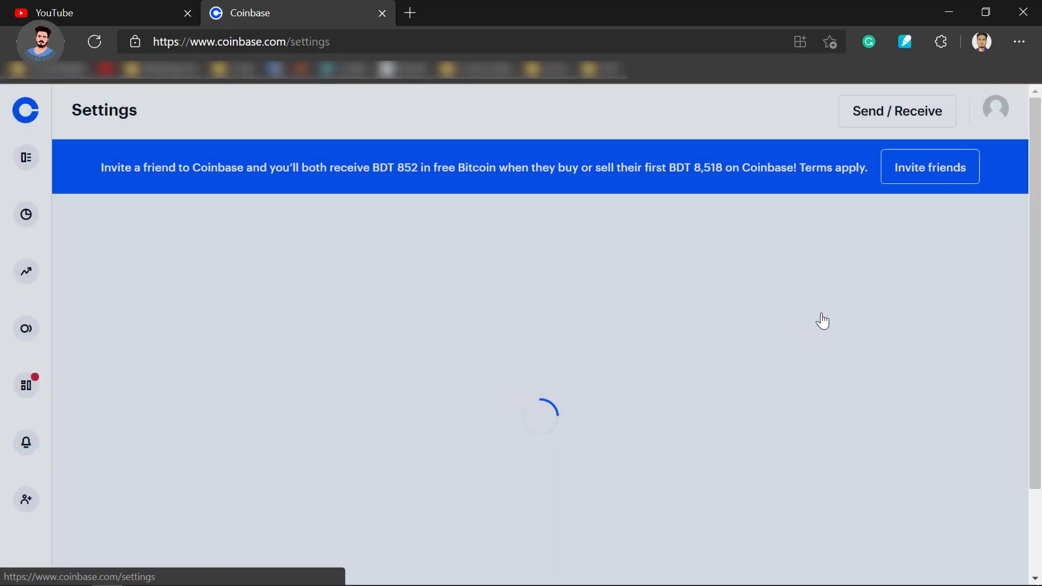
scroll(255, 341, down, 2)
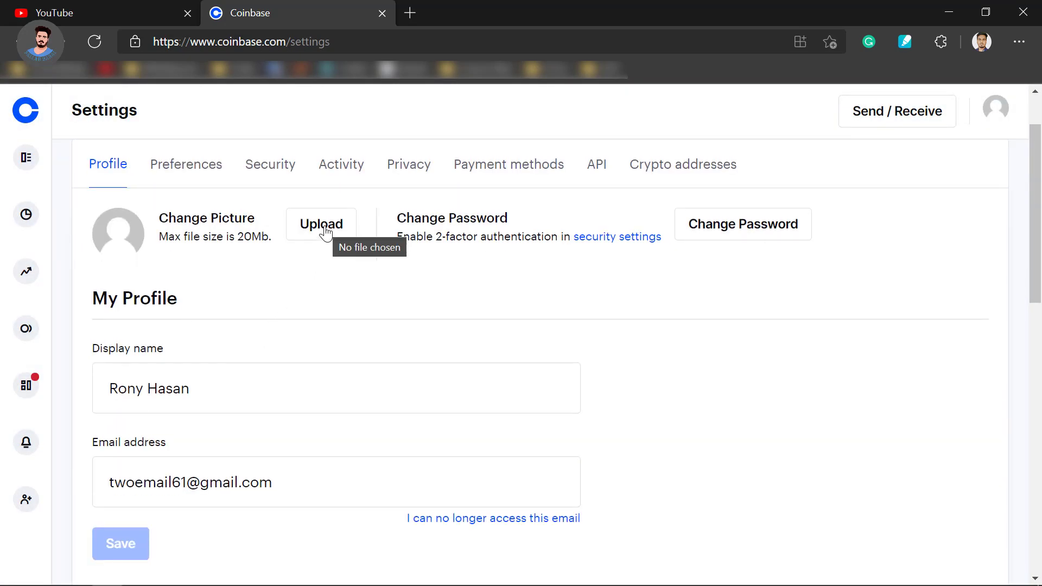
click(325, 231)
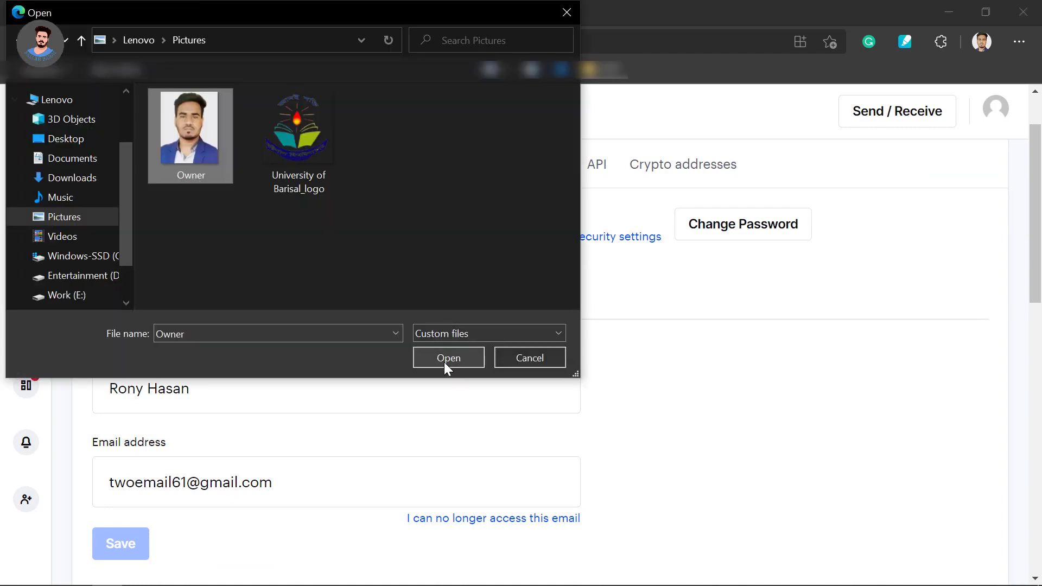
click(445, 361)
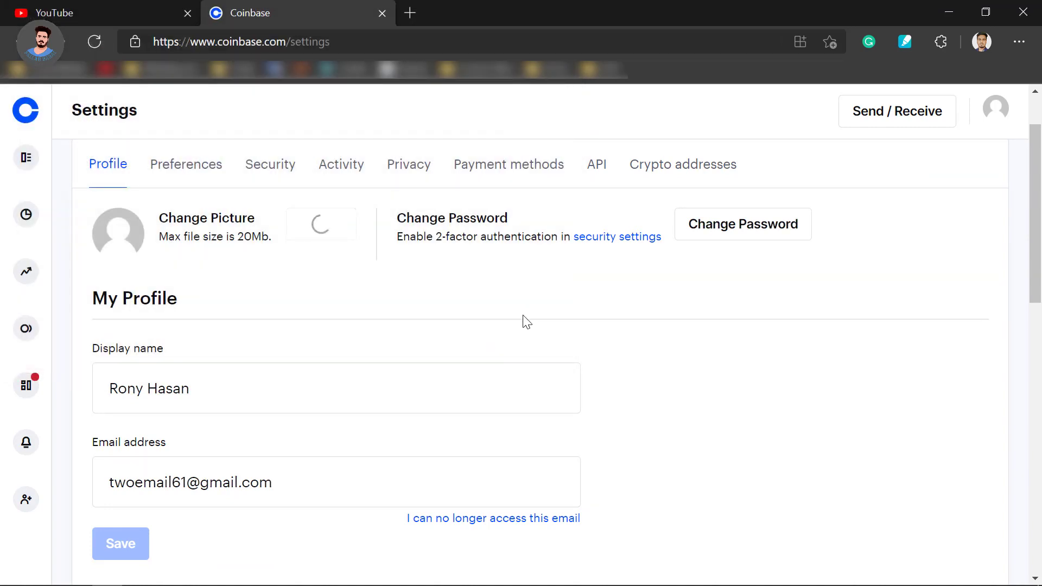
Step: Scroll down the profile settings past the display name field
scroll(524, 319, down, 3)
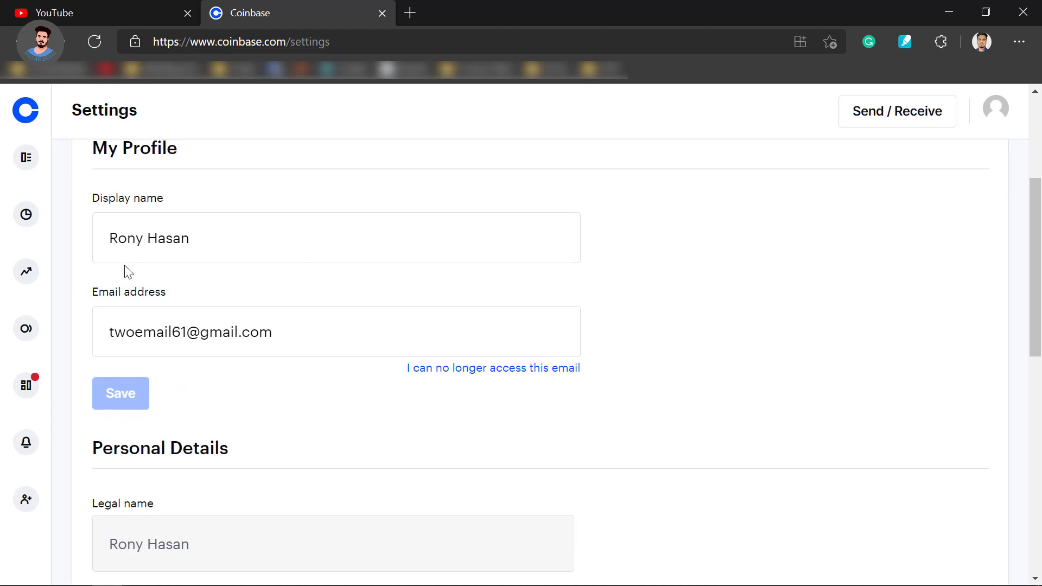
drag(238, 244, 89, 245)
click(418, 284)
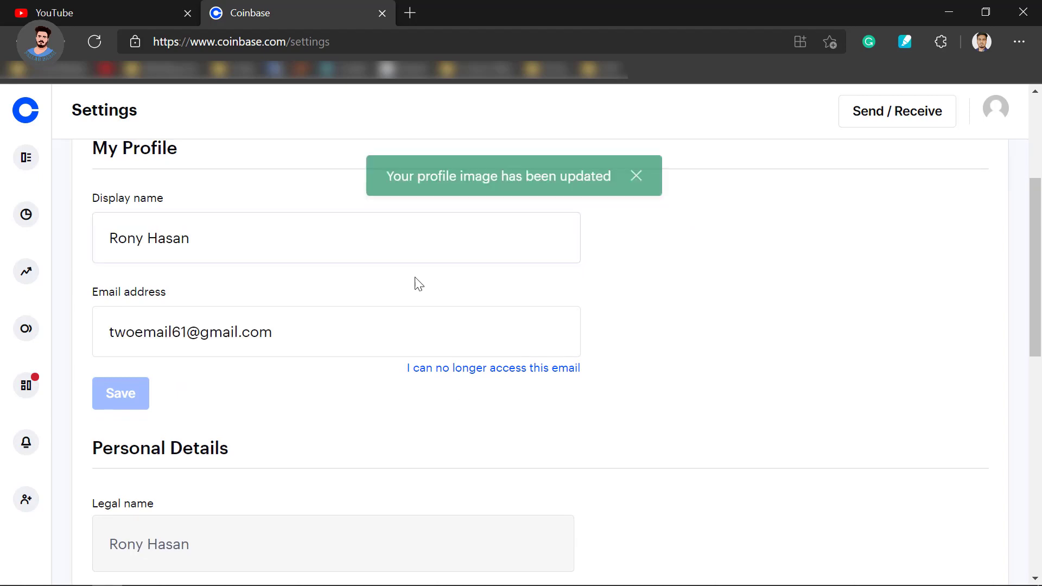
scroll(418, 284, down, 1)
scroll(312, 301, down, 2)
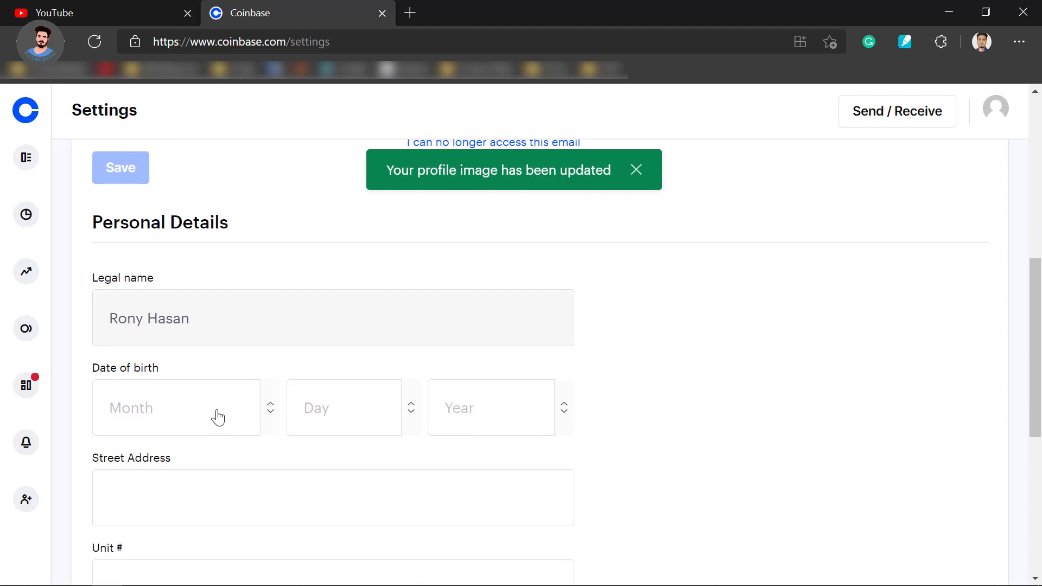
Step: Set the date of birth to April 5, 1998
click(217, 420)
scroll(205, 435, down, 1)
click(245, 452)
click(341, 411)
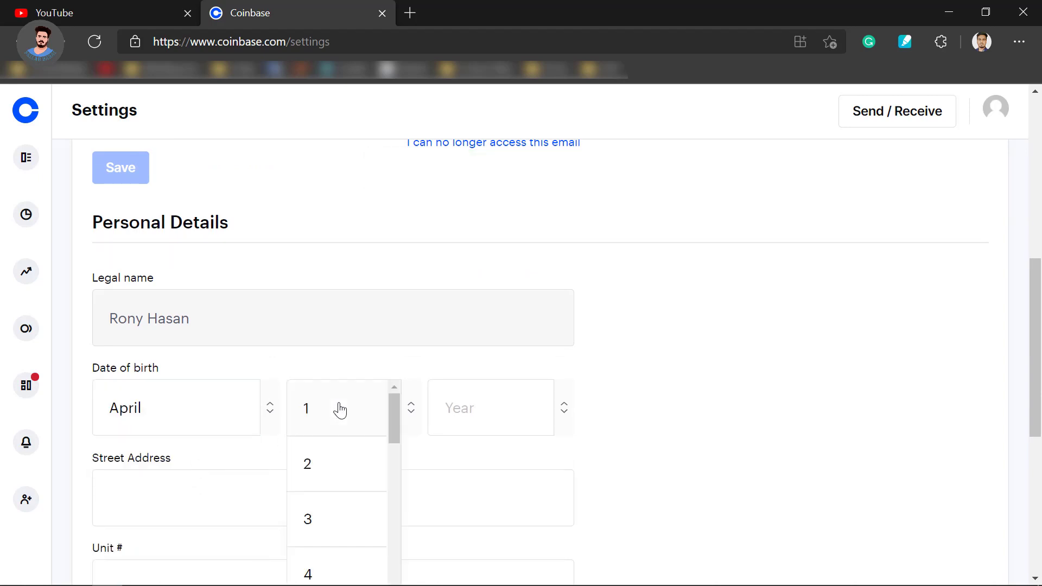
text(5)
key(Return)
click(525, 411)
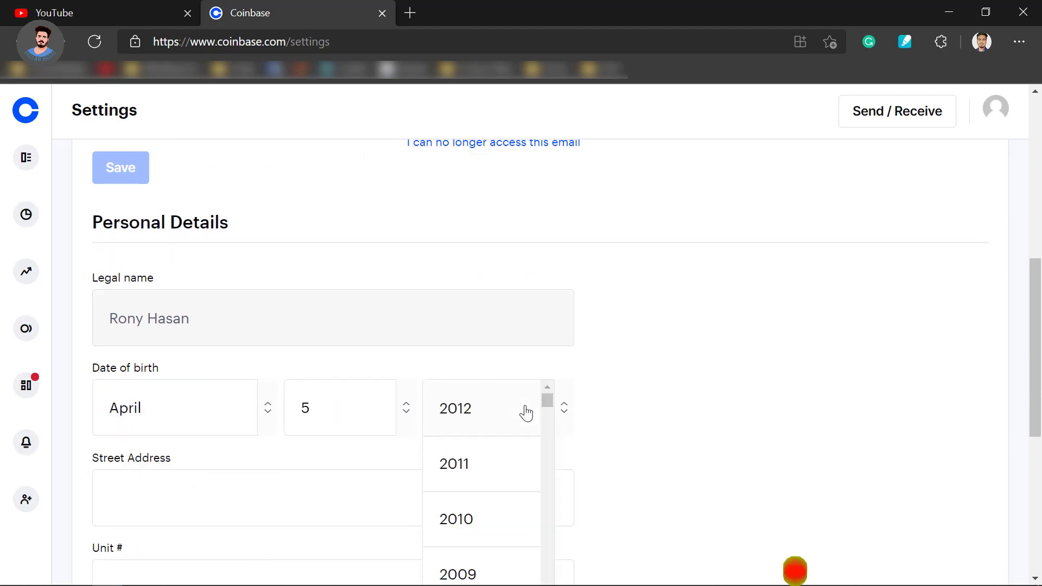
text(1998)
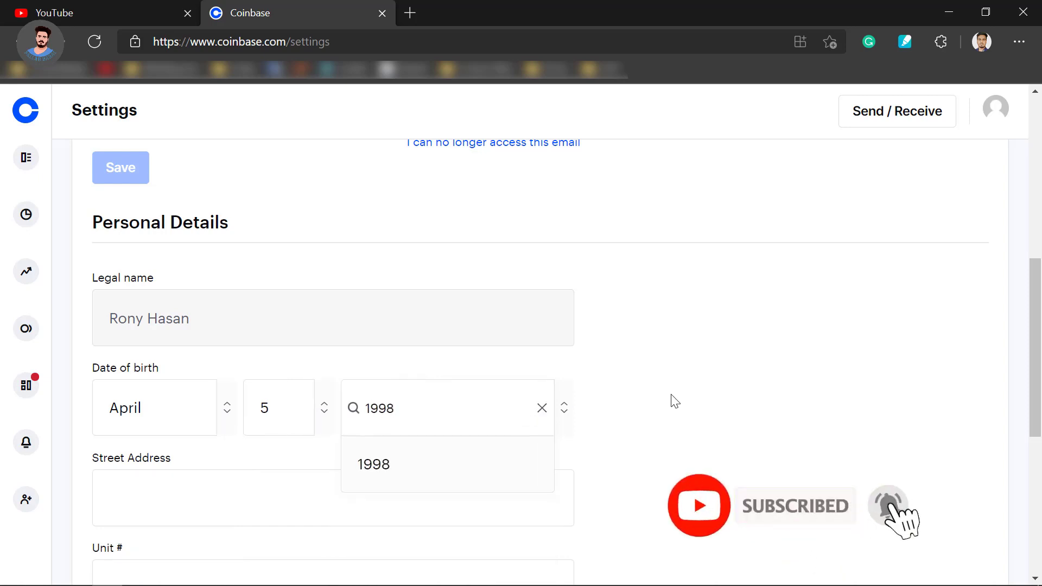
key(Return)
scroll(440, 413, down, 3)
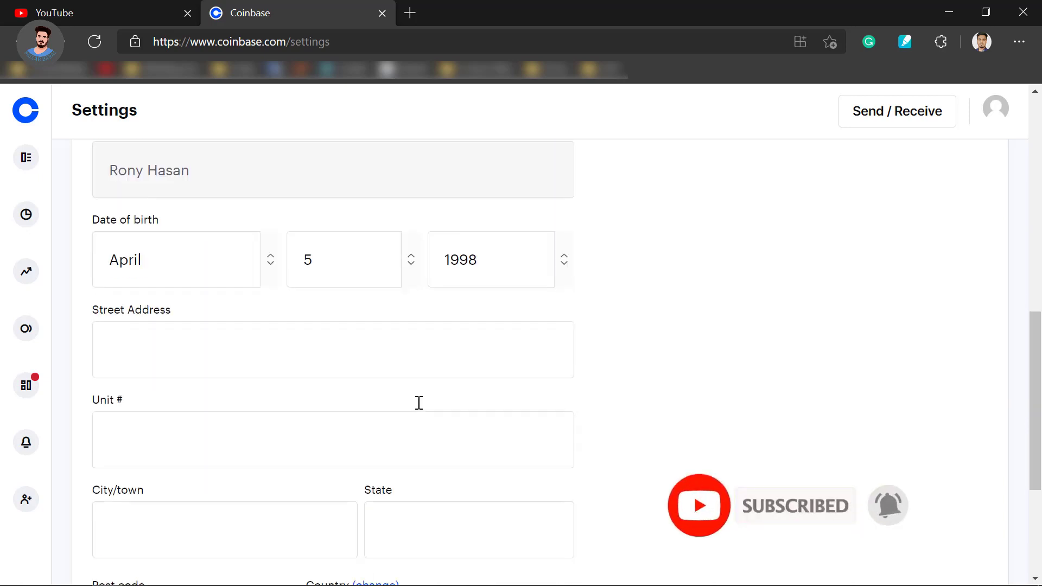
Step: Fill street address, city, post code and State from saved info, dismissing the Mail toast
click(158, 358)
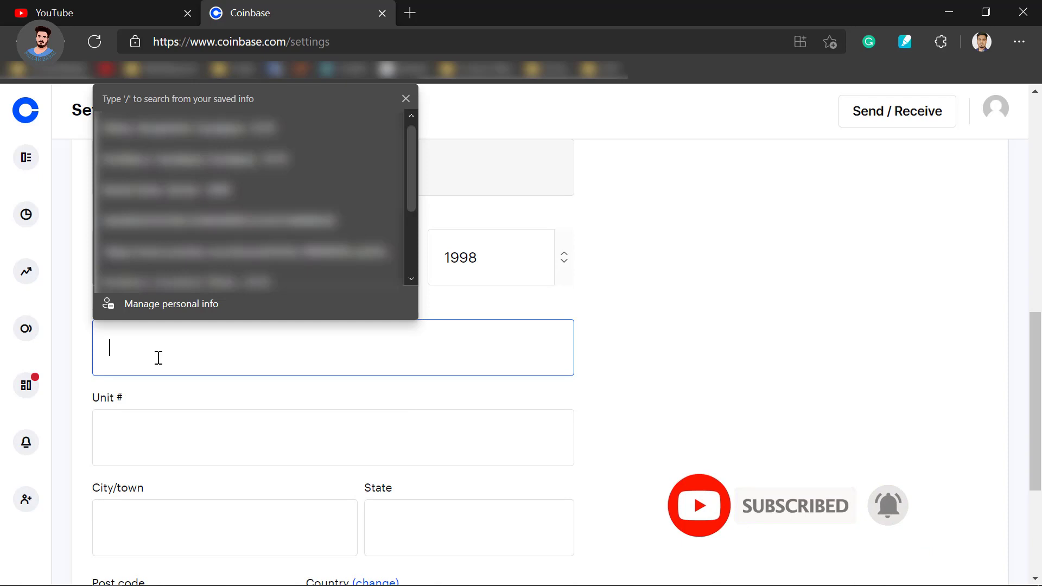
scroll(191, 144, down, 1)
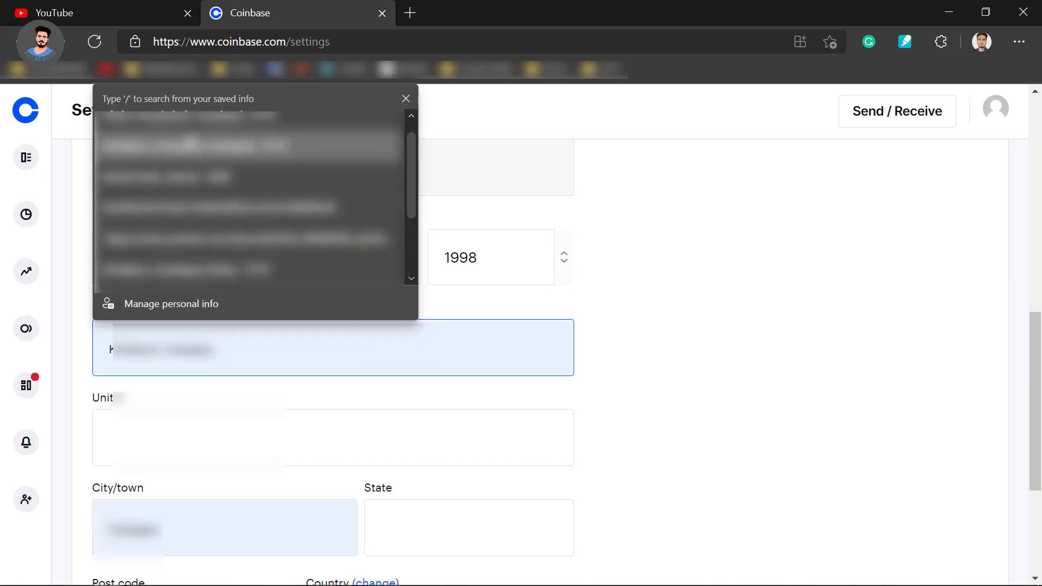
click(192, 155)
scroll(347, 409, down, 2)
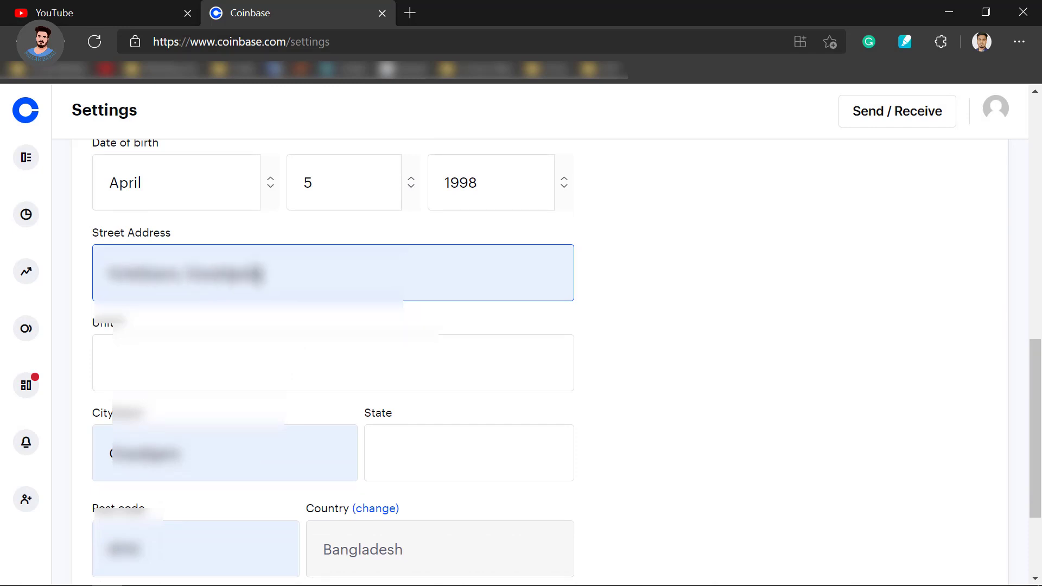
scroll(259, 275, down, 3)
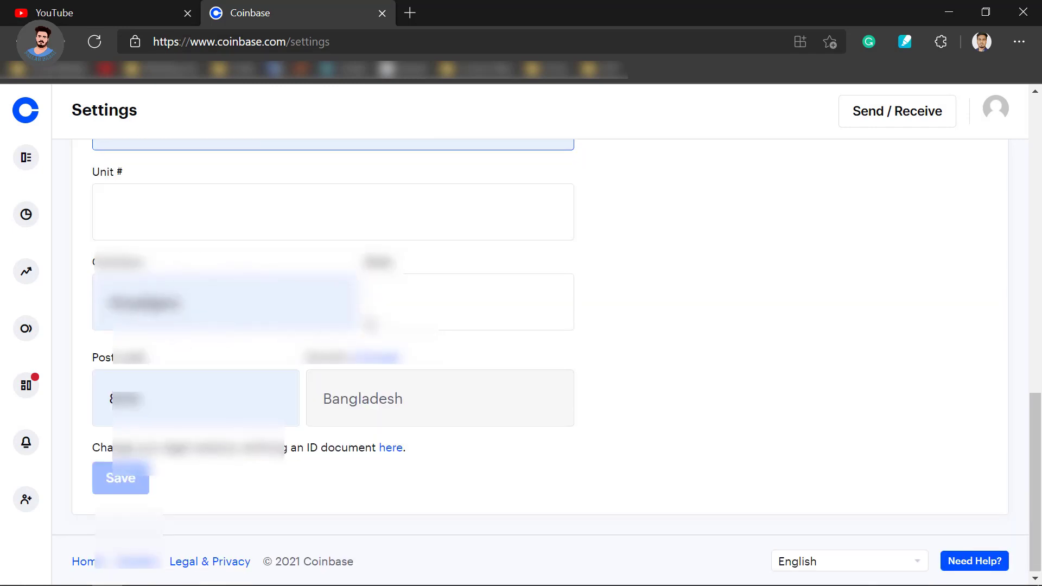
click(388, 304)
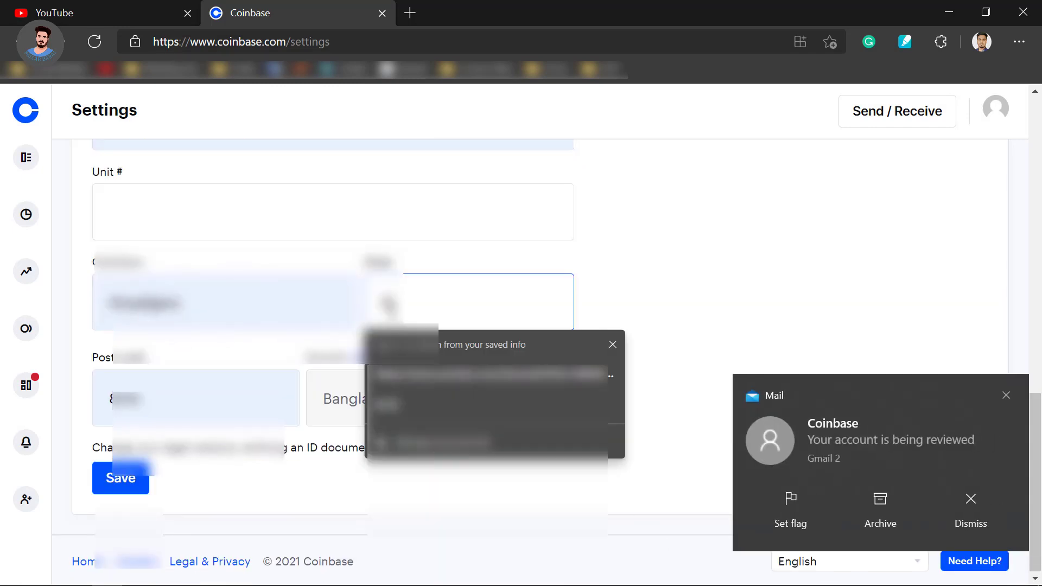
click(719, 253)
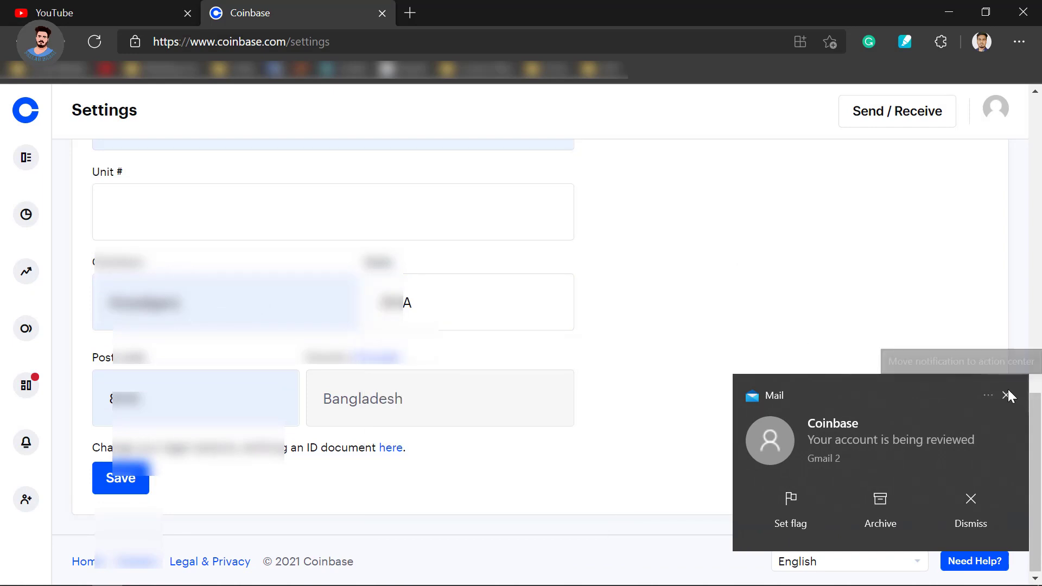
click(1007, 396)
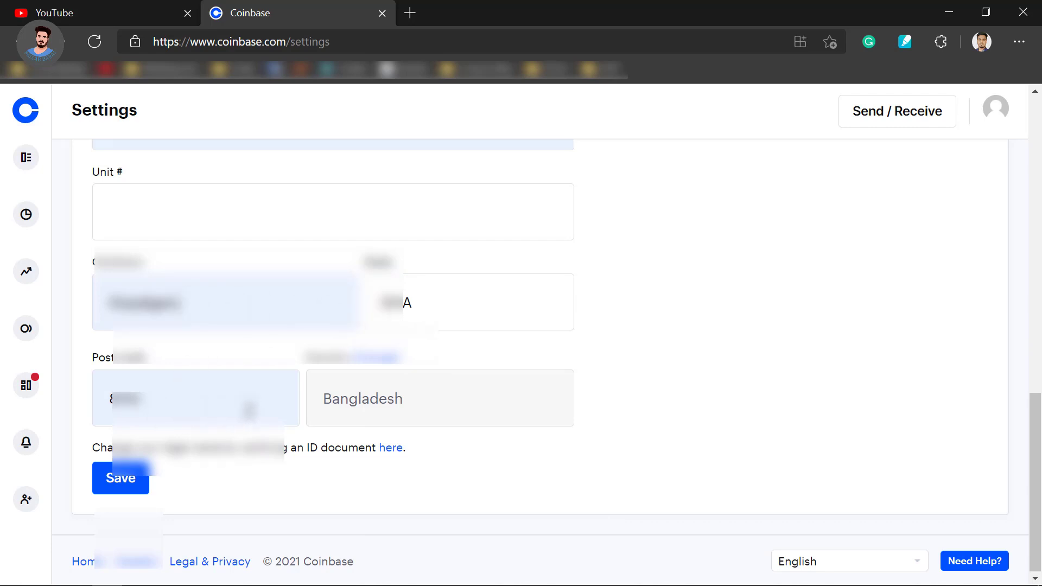
Step: Save the profile changes and review the Security tab's 2-step verification options
click(124, 480)
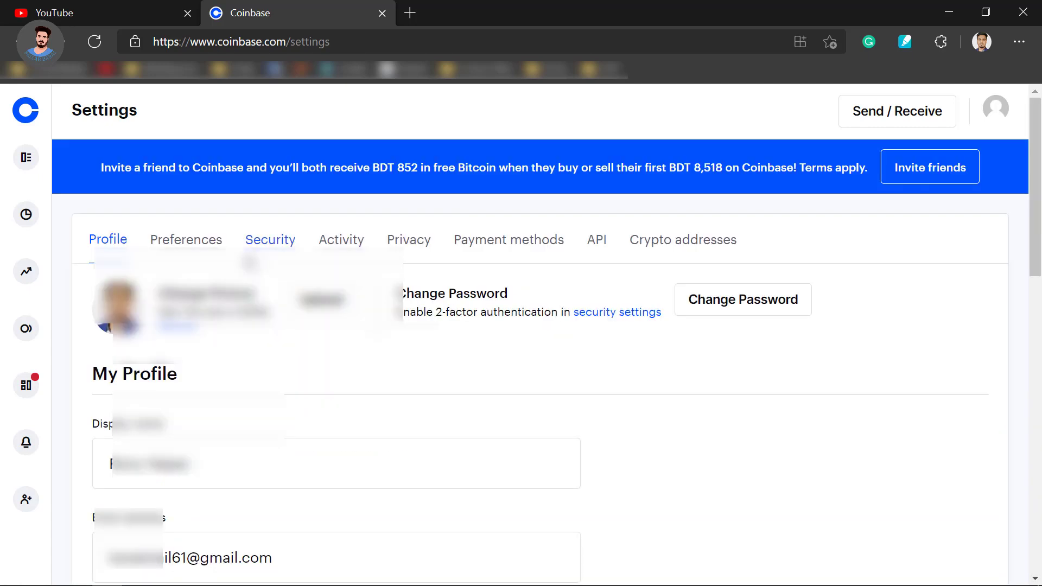
click(266, 245)
scroll(326, 275, down, 3)
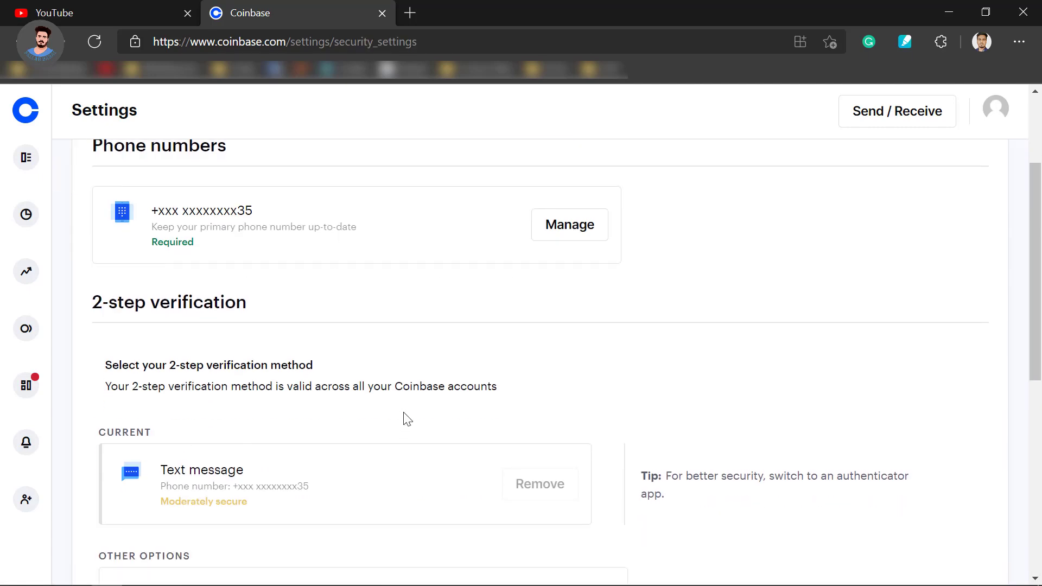
scroll(362, 353, down, 2)
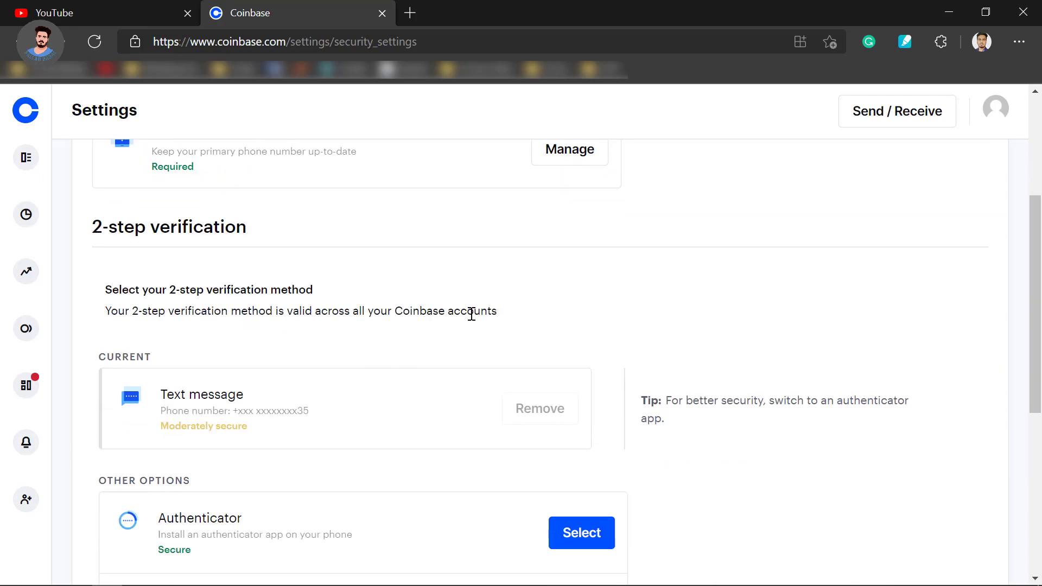
scroll(474, 338, down, 6)
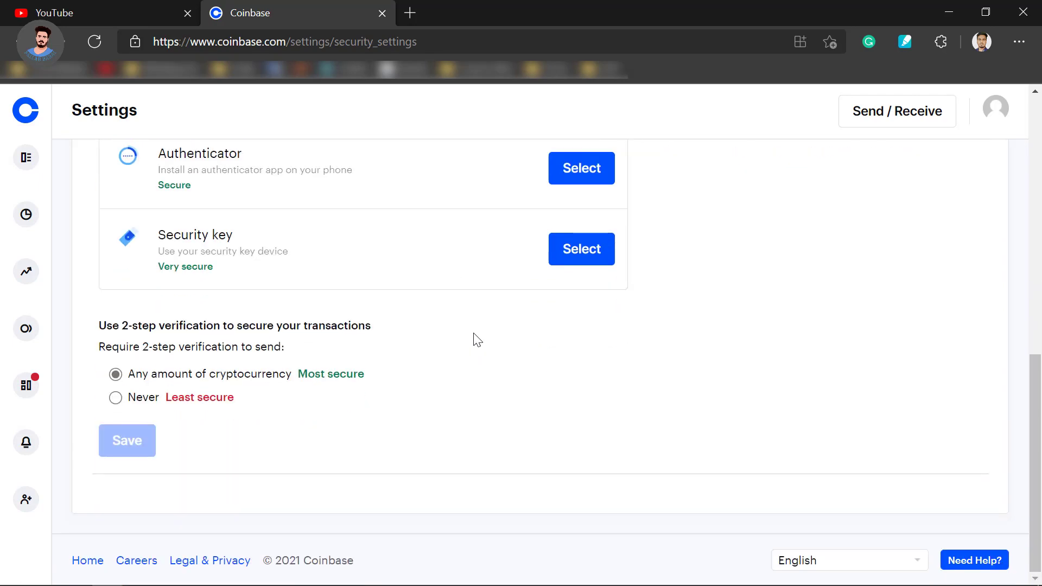
scroll(475, 340, up, 8)
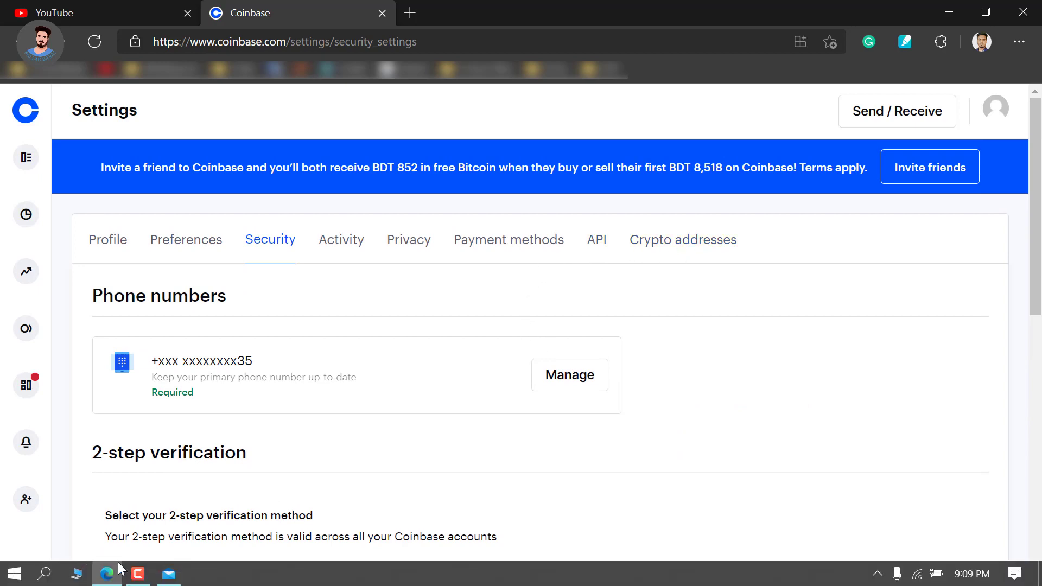
click(162, 566)
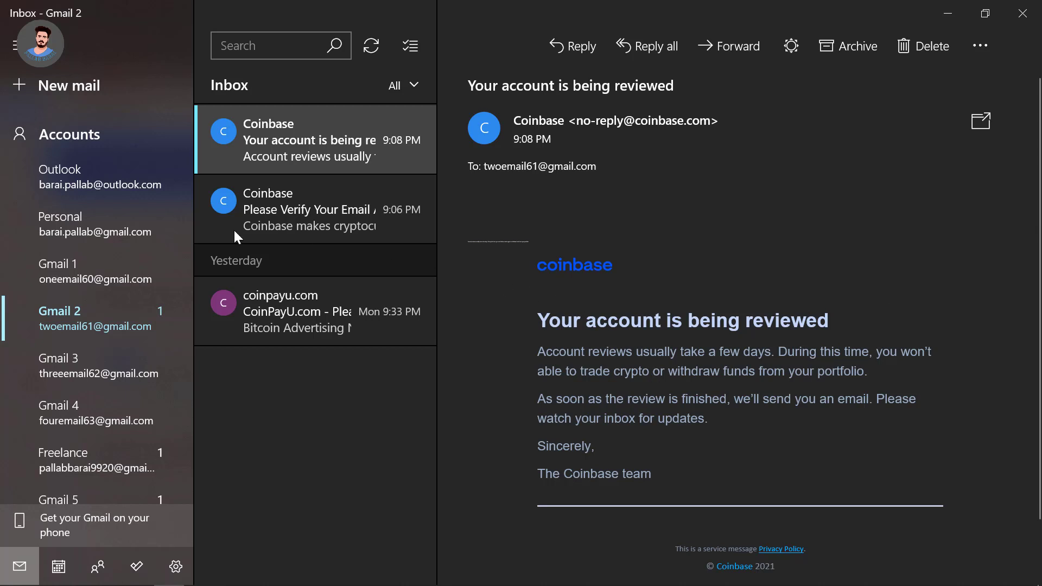
click(93, 232)
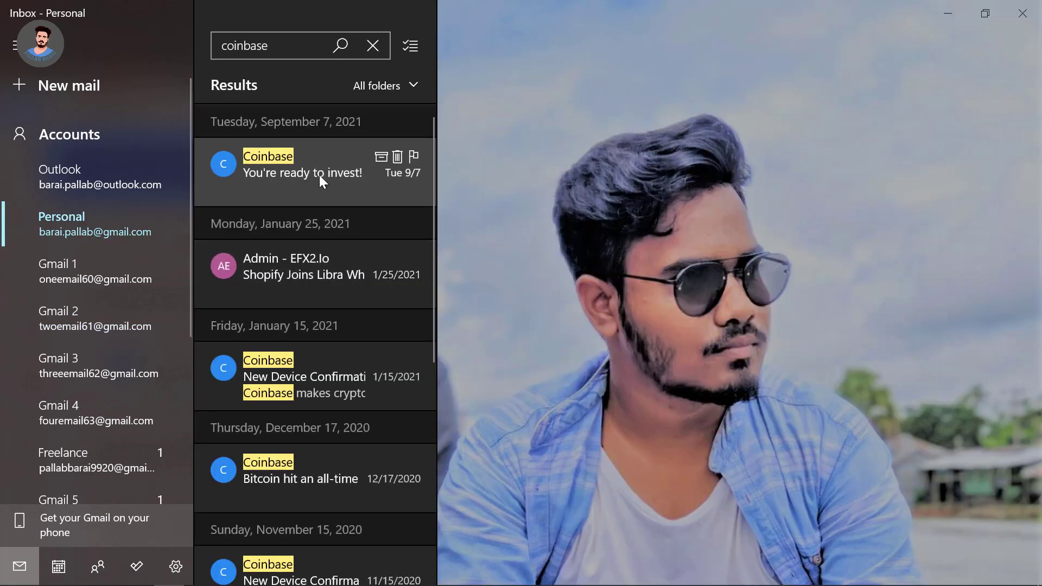
click(319, 175)
click(701, 297)
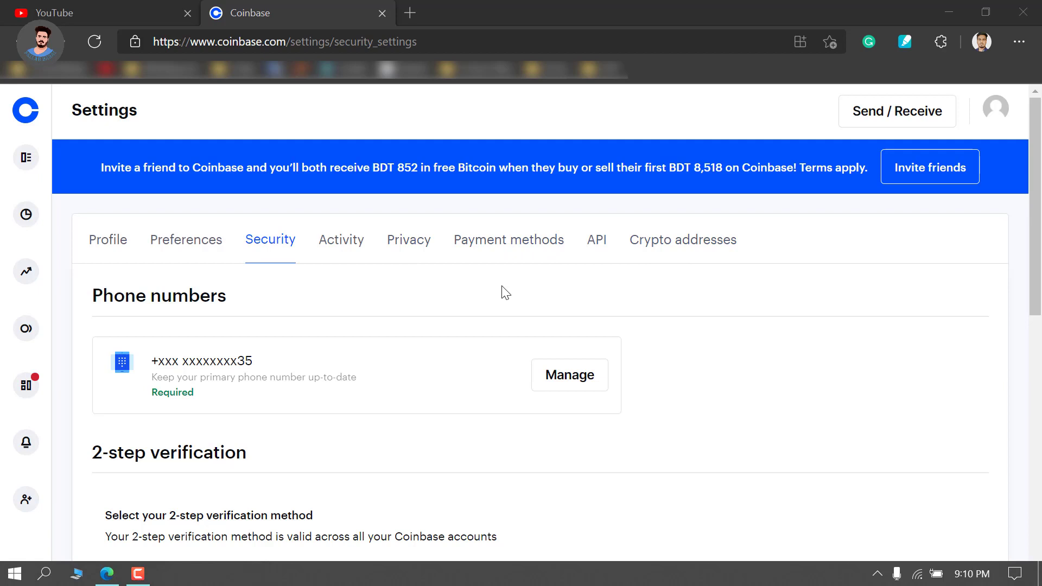
Step: Return to the Home dashboard with the coin-price watchlist
click(897, 111)
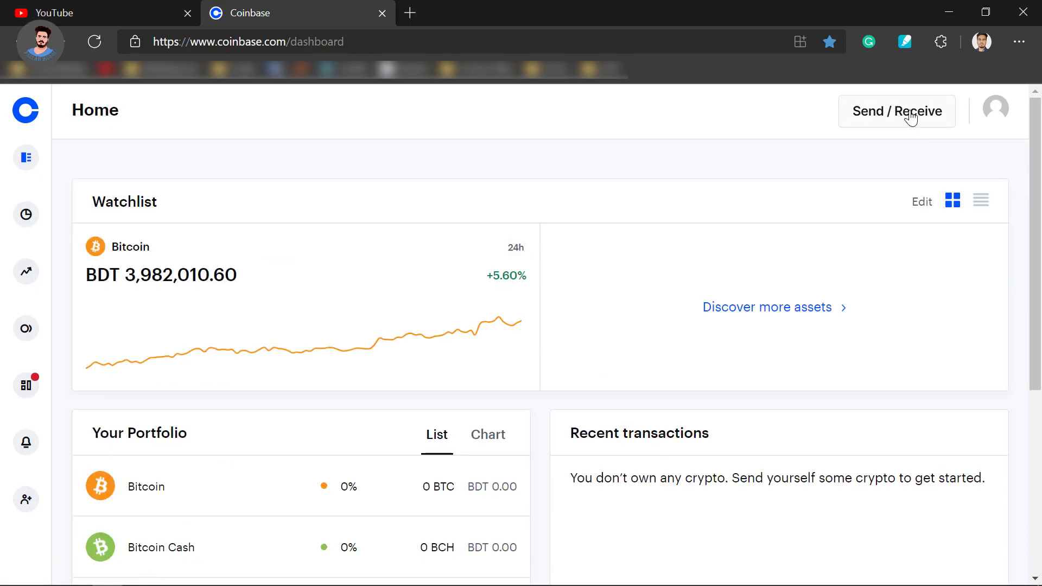
click(908, 112)
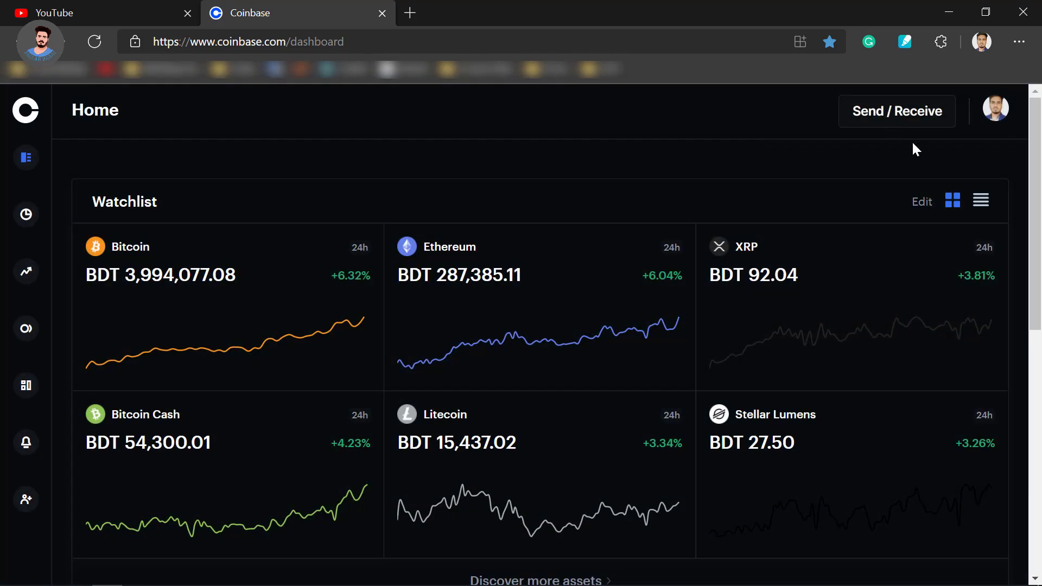
Step: Open Send / Receive, browse the Pay with asset list, then return to the Bitcoin send form
click(899, 116)
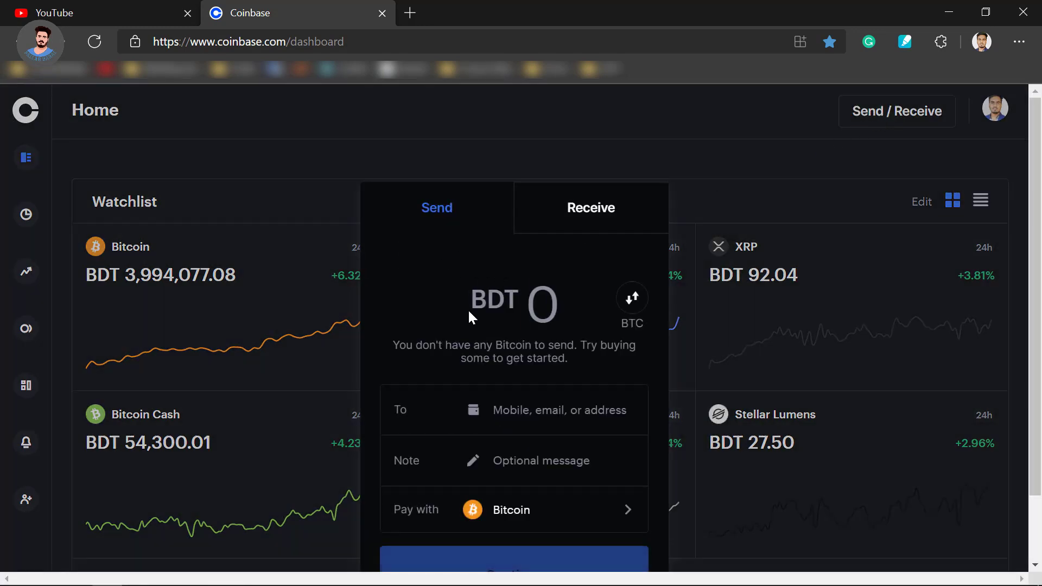
scroll(467, 308, down, 2)
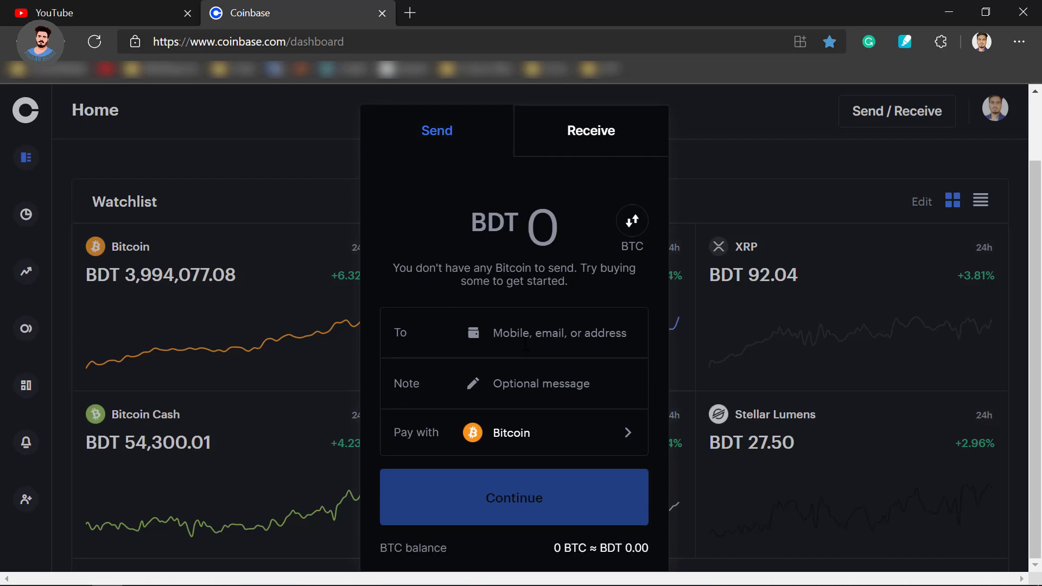
click(542, 434)
scroll(500, 380, down, 3)
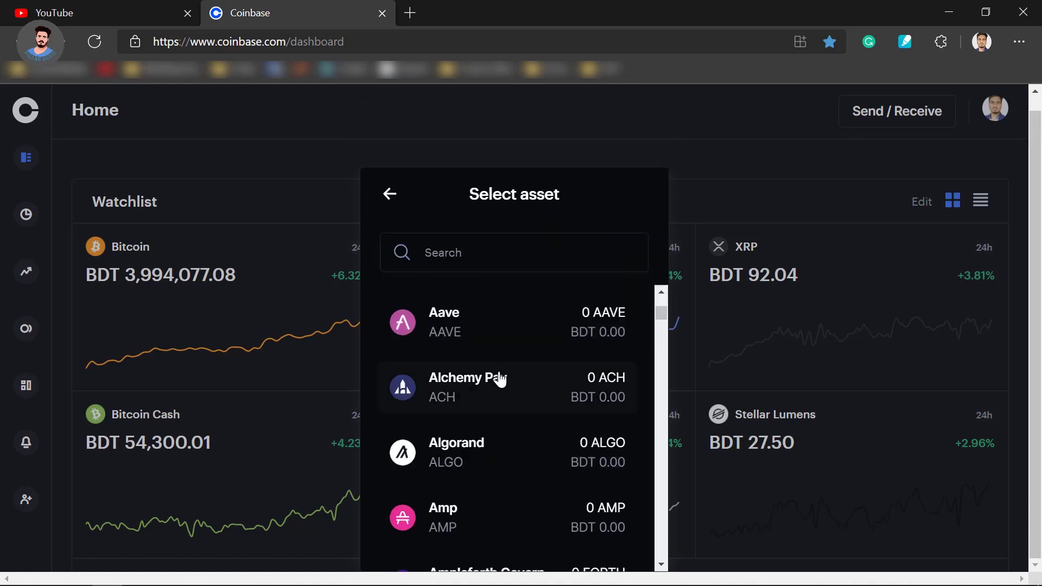
scroll(501, 380, down, 20)
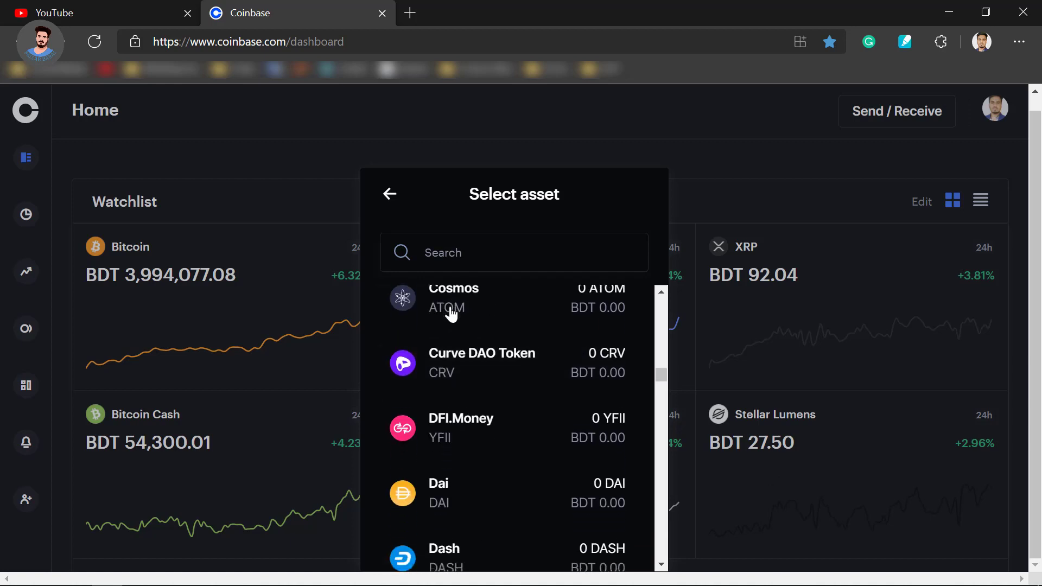
scroll(488, 423, down, 20)
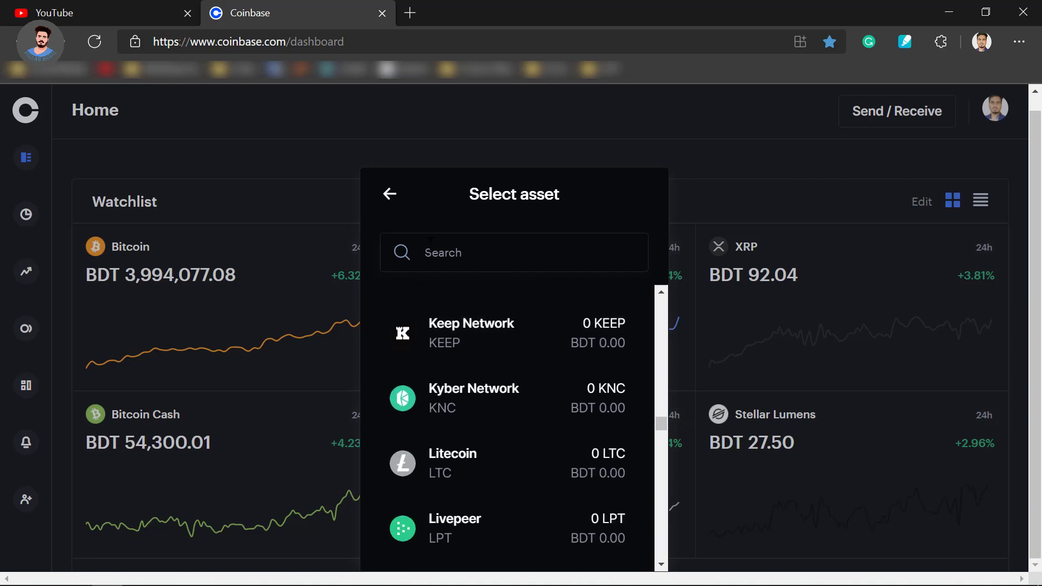
click(391, 196)
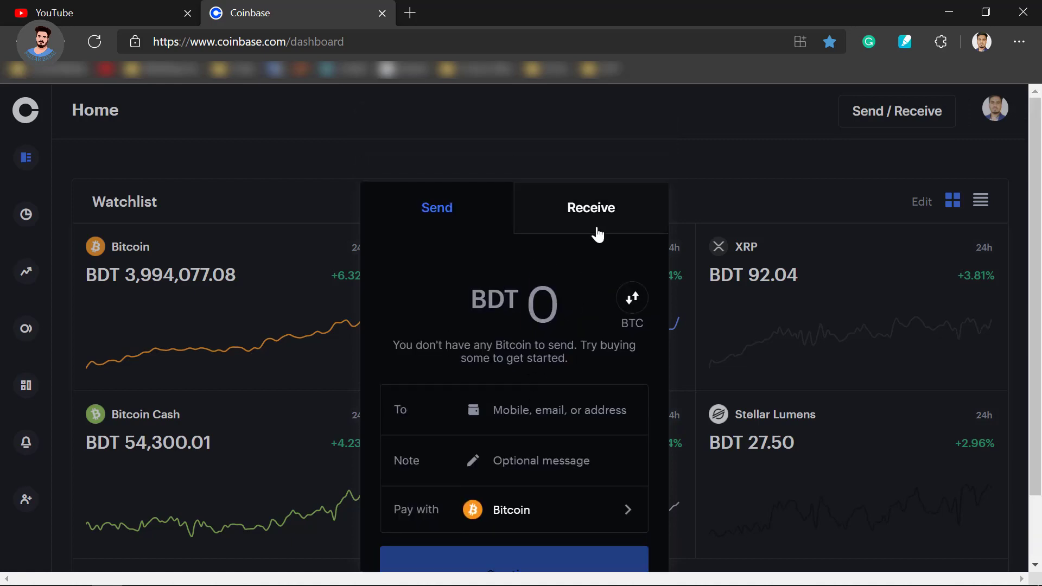
Step: Switch to Receive and scroll the Select asset list down to Litecoin
click(594, 212)
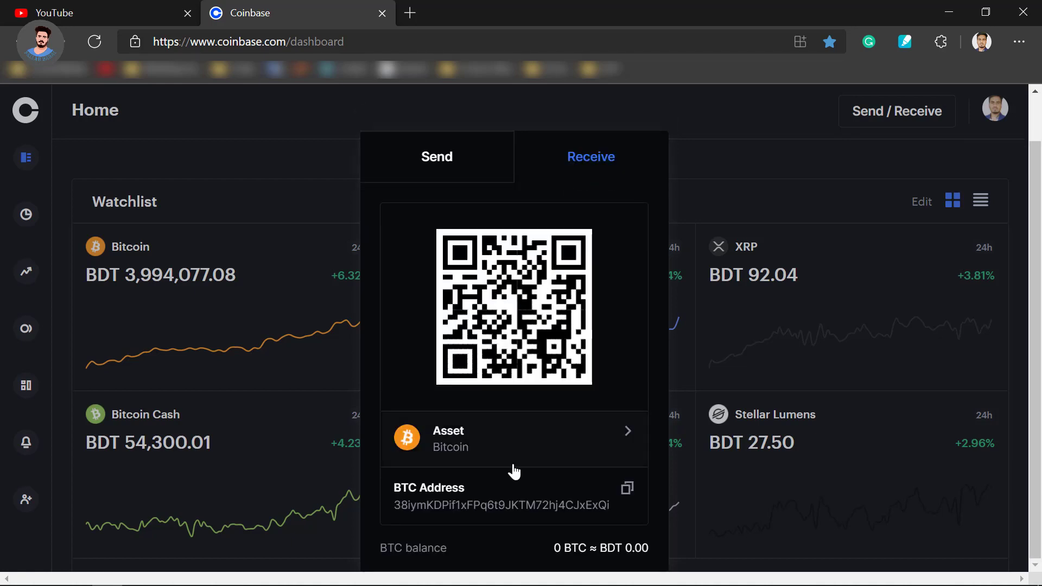
click(629, 436)
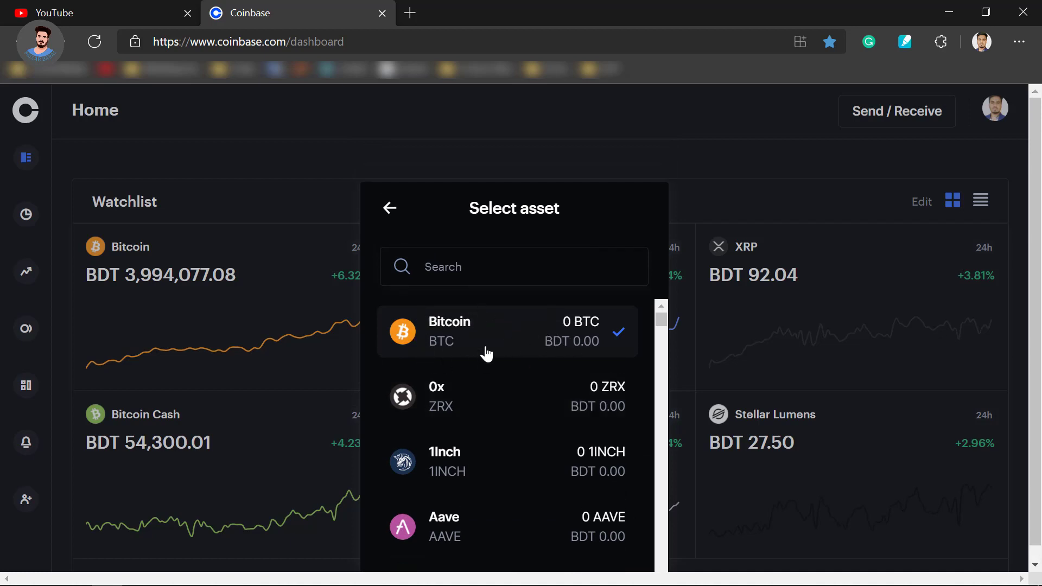
scroll(501, 389, down, 3)
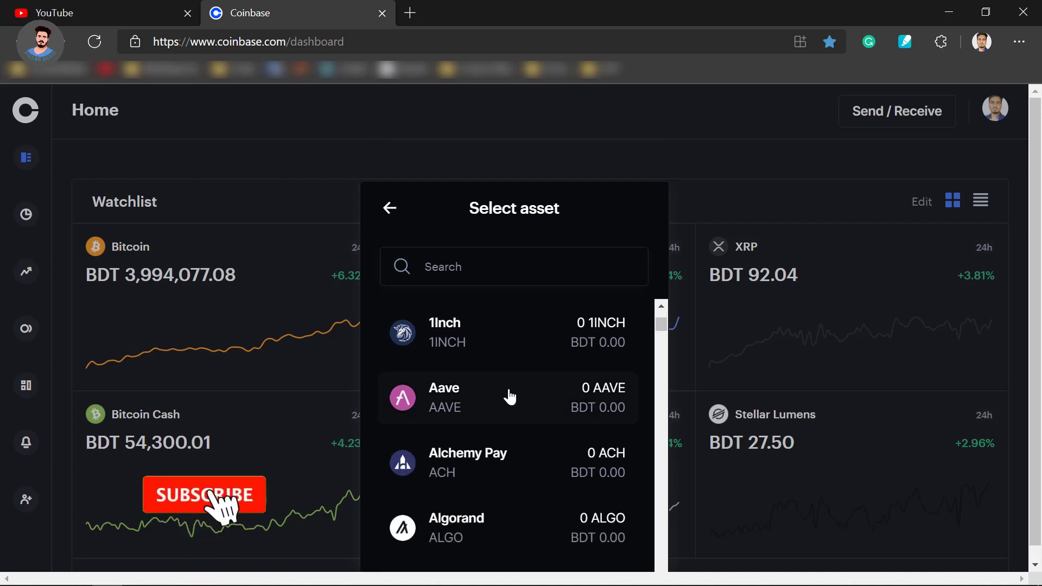
scroll(510, 397, down, 6)
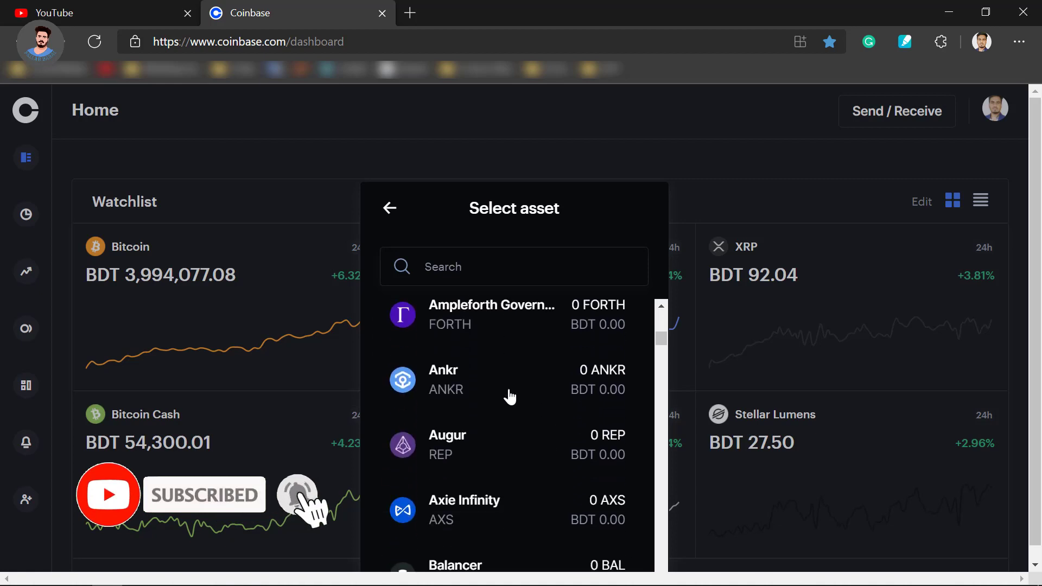
scroll(511, 397, down, 2)
scroll(521, 388, down, 5)
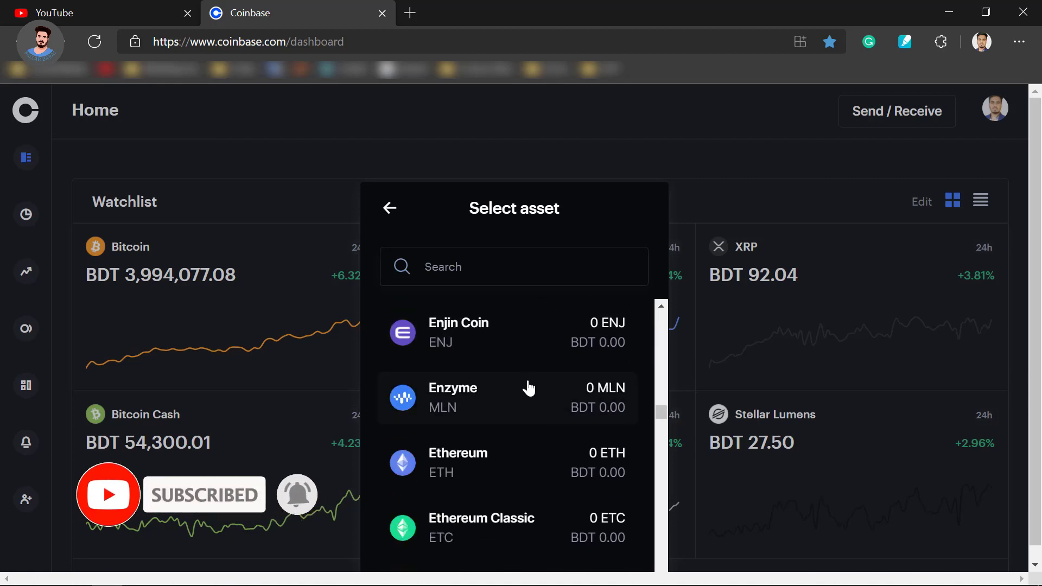
scroll(534, 391, up, 1)
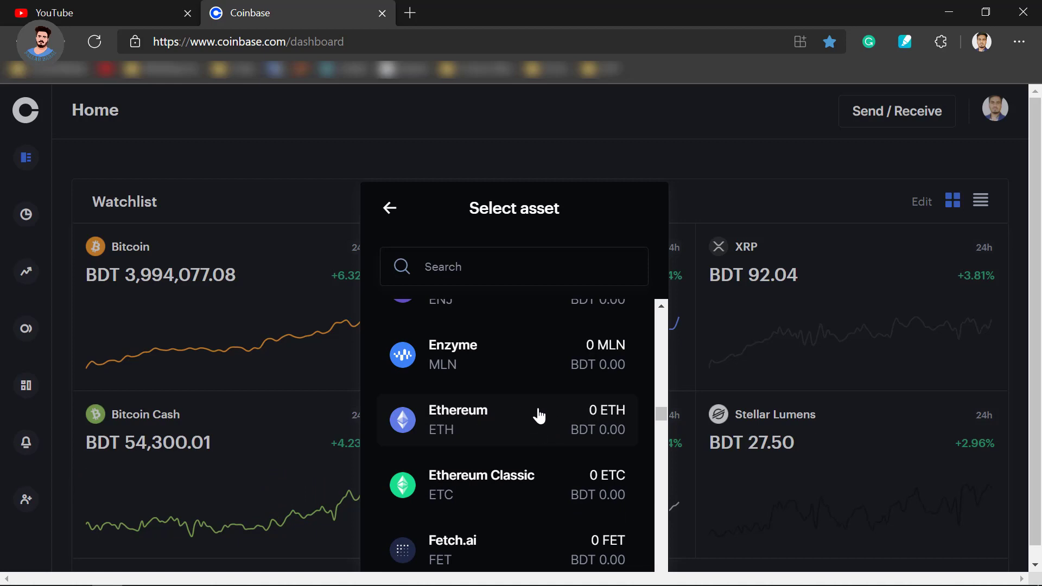
scroll(537, 415, down, 5)
scroll(539, 405, down, 2)
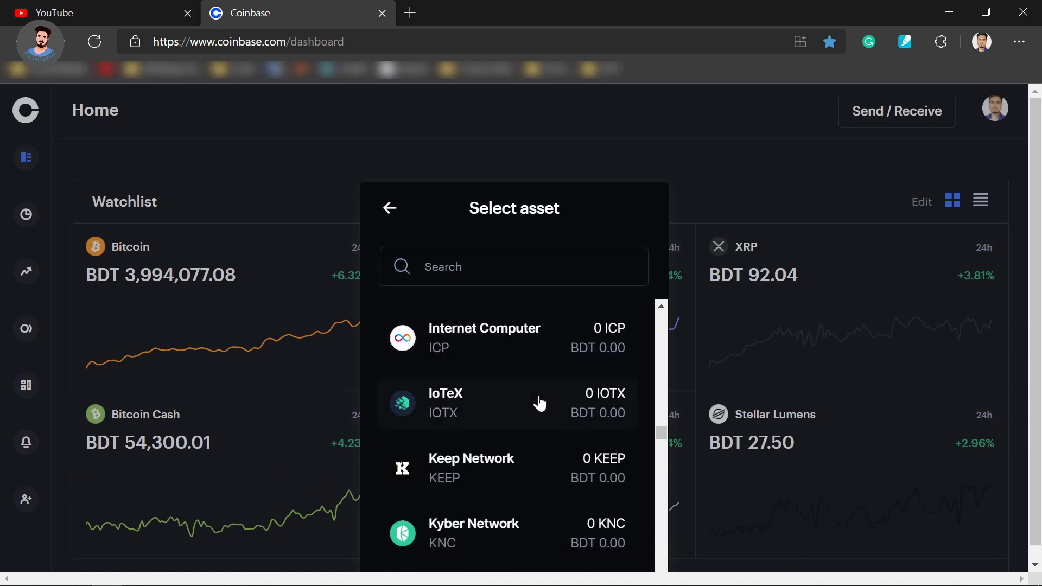
scroll(540, 402, down, 4)
scroll(542, 404, up, 1)
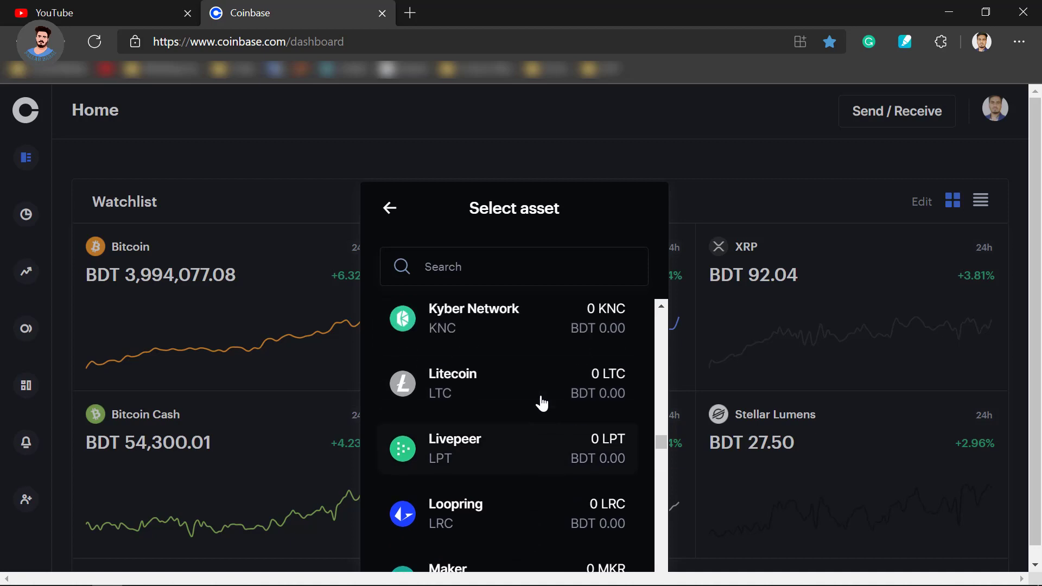
Step: Choose Litecoin to receive, copy its LTC address, and close the panel
click(511, 391)
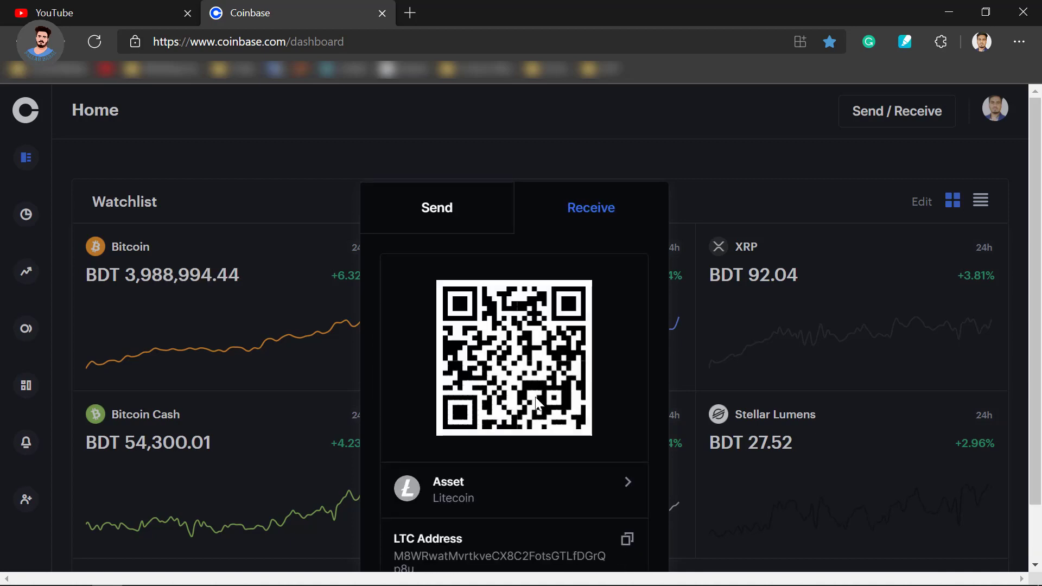
scroll(591, 402, down, 1)
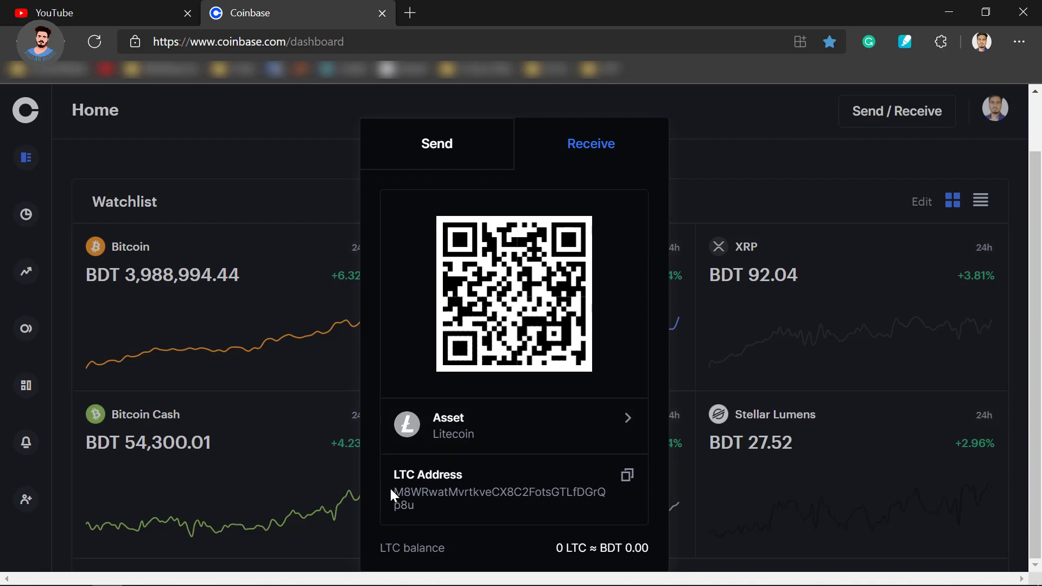
click(628, 478)
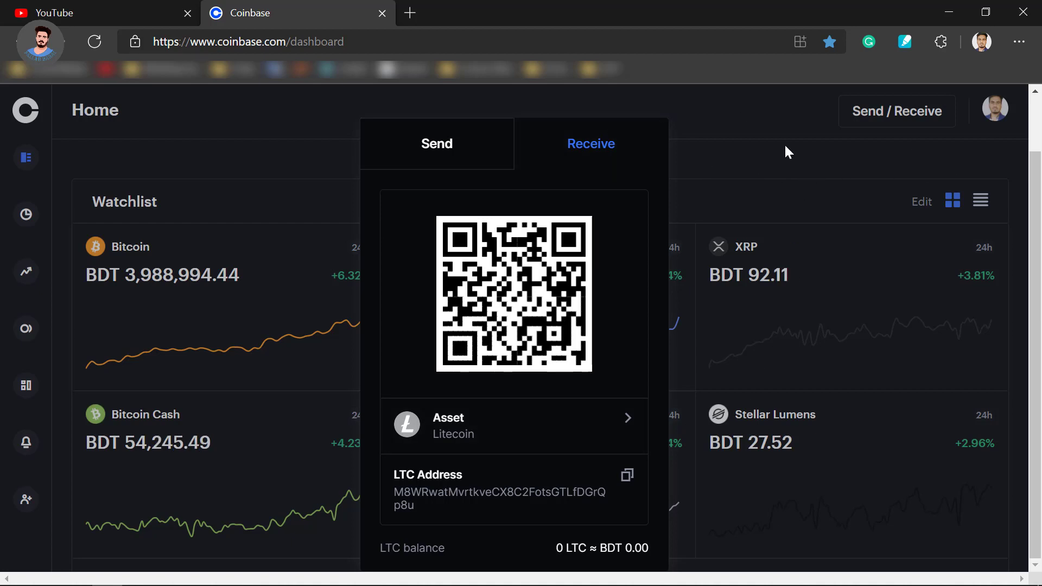
click(774, 128)
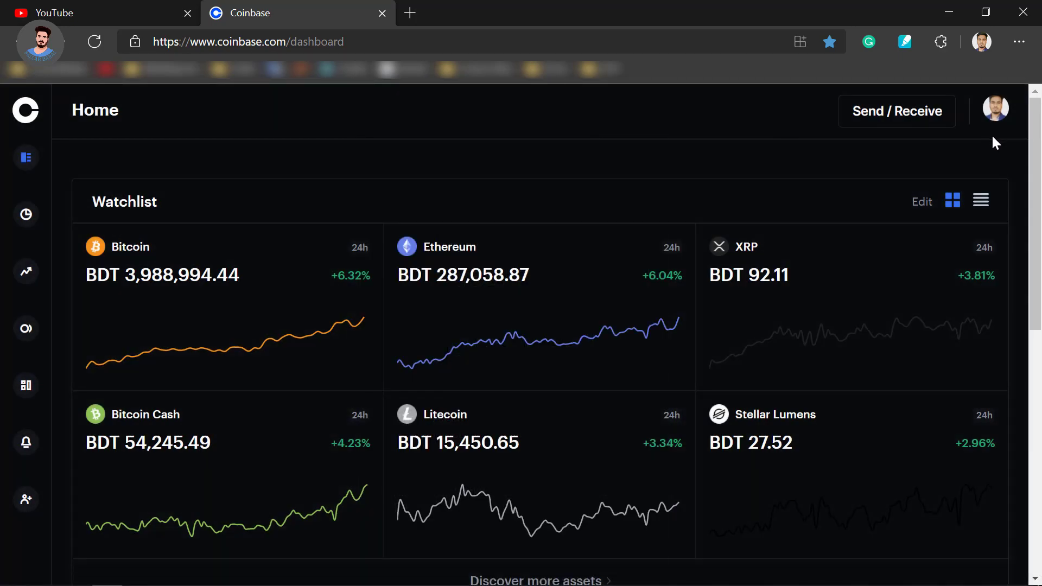